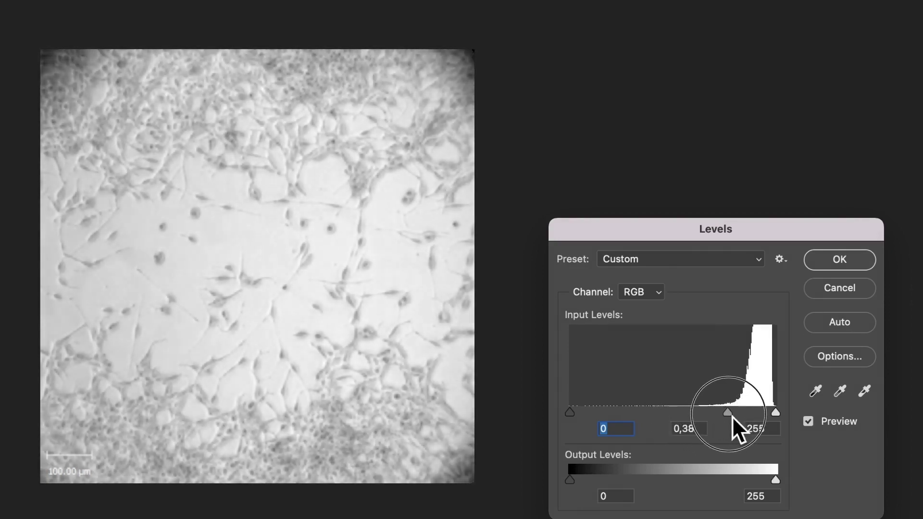
# - Darken the grey cell image's midtones and shadows with the Levels midtone slider
pyautogui.moveTo(571, 415); pyautogui.dragTo(595, 415)
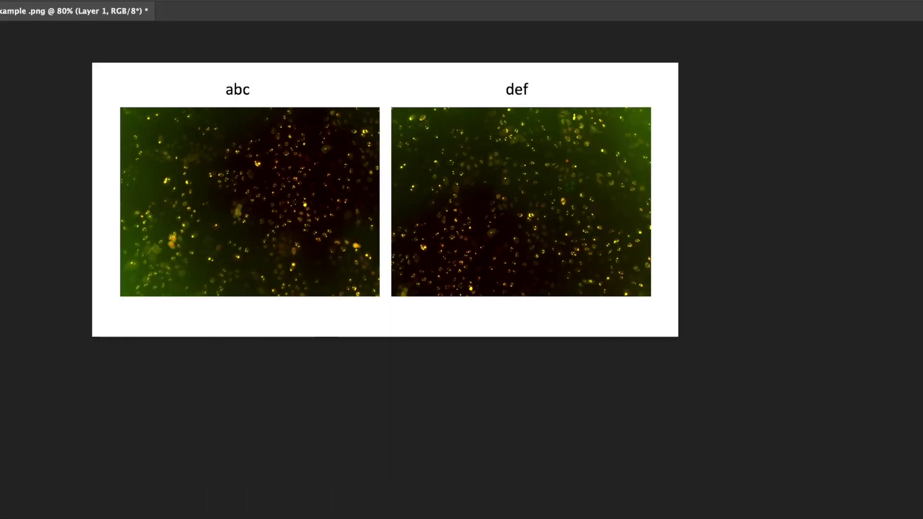
# - Brighten the abc/def figure's midtones in Levels to a gamma of 1,56 and apply
pyautogui.press('super+l')
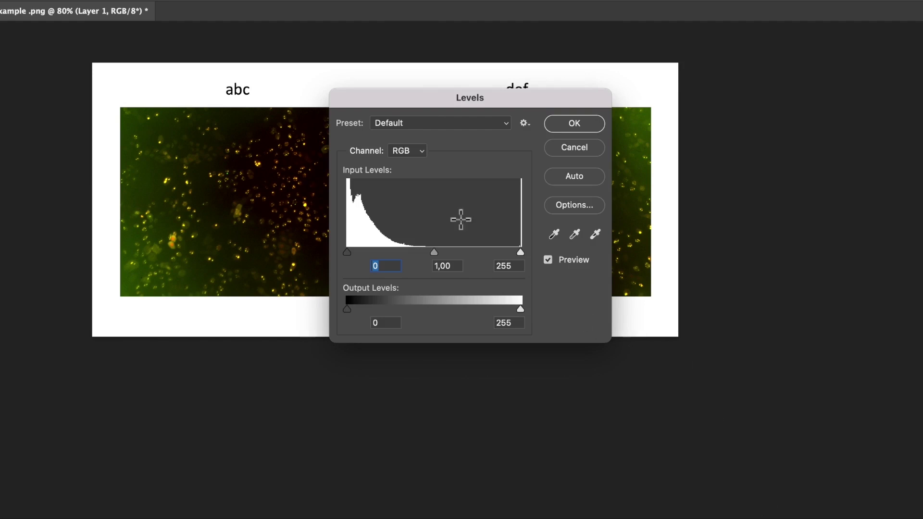
pyautogui.moveTo(424, 101); pyautogui.dragTo(776, 118)
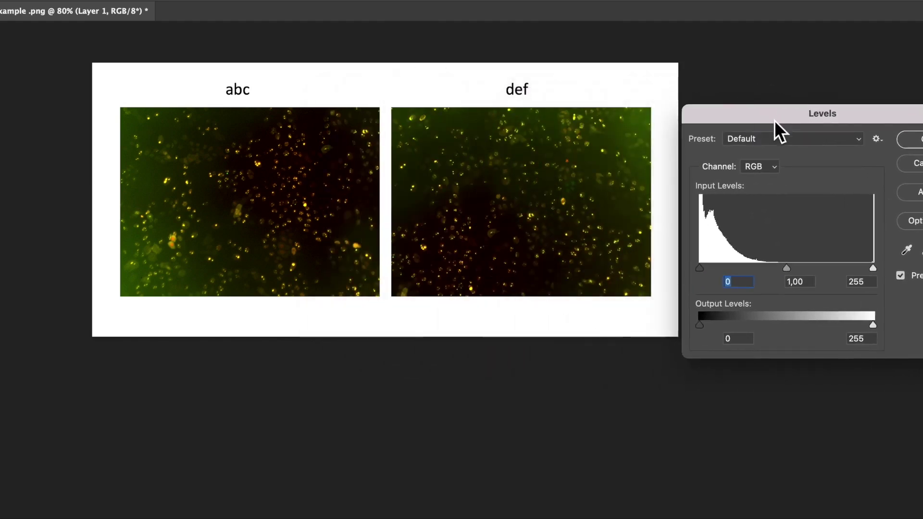
pyautogui.moveTo(790, 270); pyautogui.dragTo(756, 270)
pyautogui.click(910, 140)
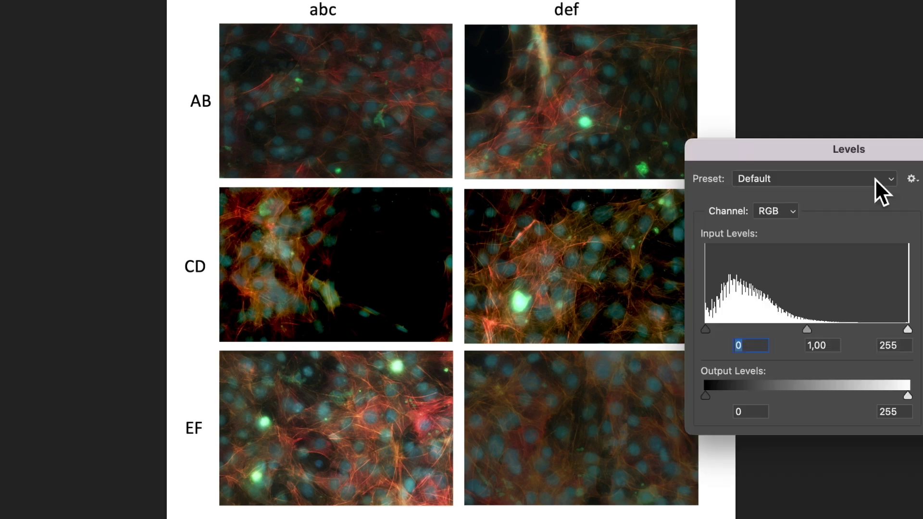
# - Raise the six-panel figure's Levels gamma from 1,76 up to 3,11, keeping the panels visible
pyautogui.moveTo(886, 149); pyautogui.dragTo(816, 114)
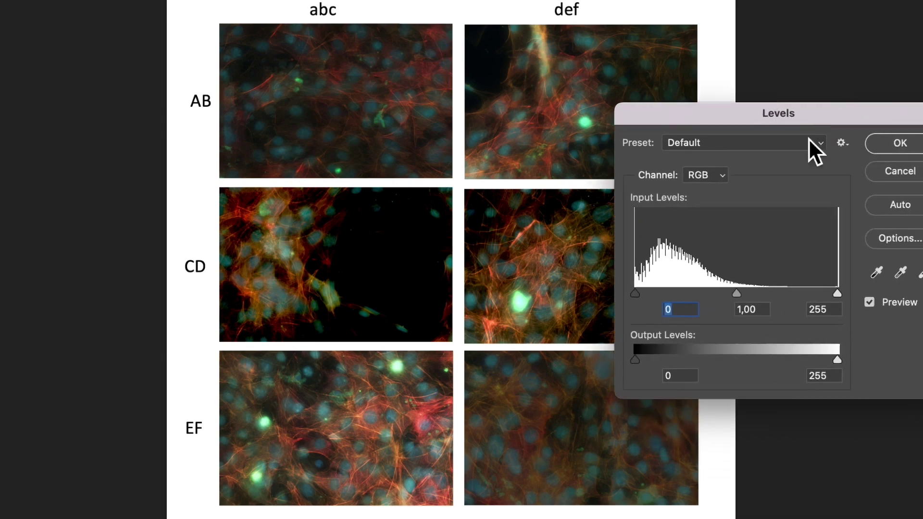
pyautogui.moveTo(738, 295); pyautogui.dragTo(662, 291)
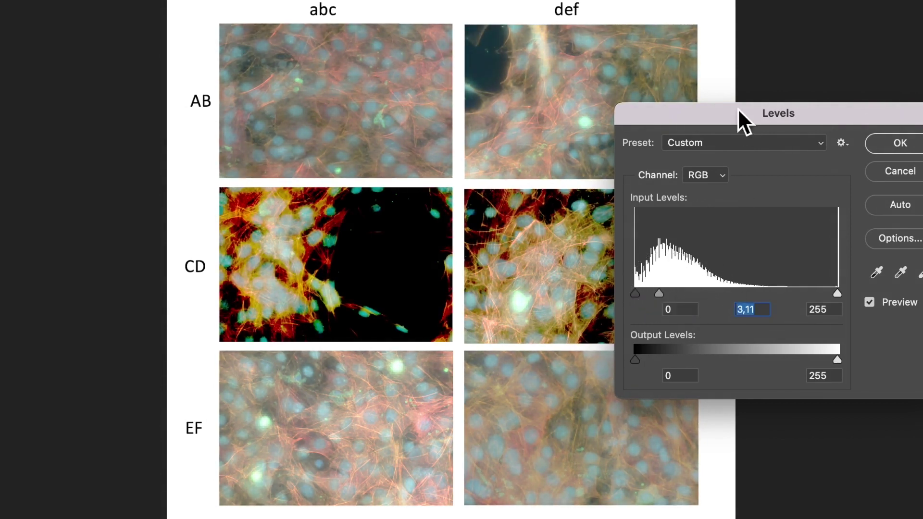
pyautogui.moveTo(724, 108); pyautogui.dragTo(922, 236)
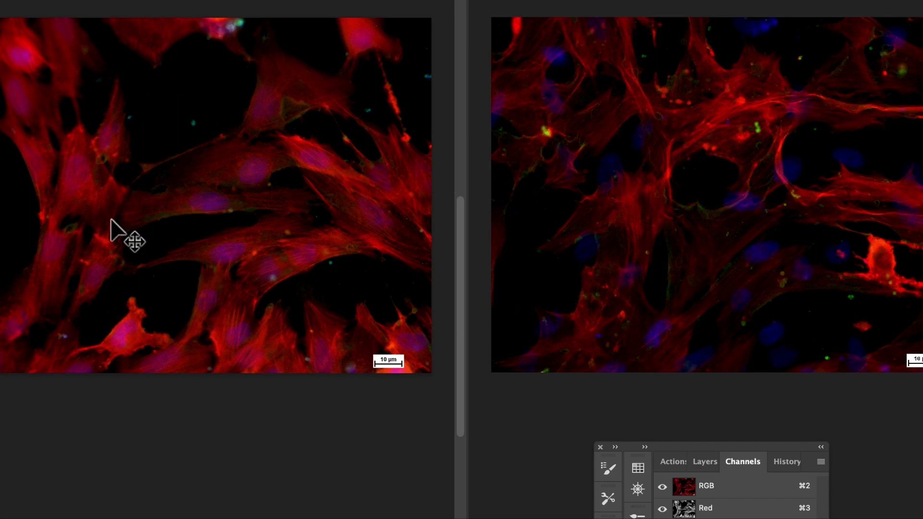
pyautogui.moveTo(792, 446); pyautogui.dragTo(478, 221)
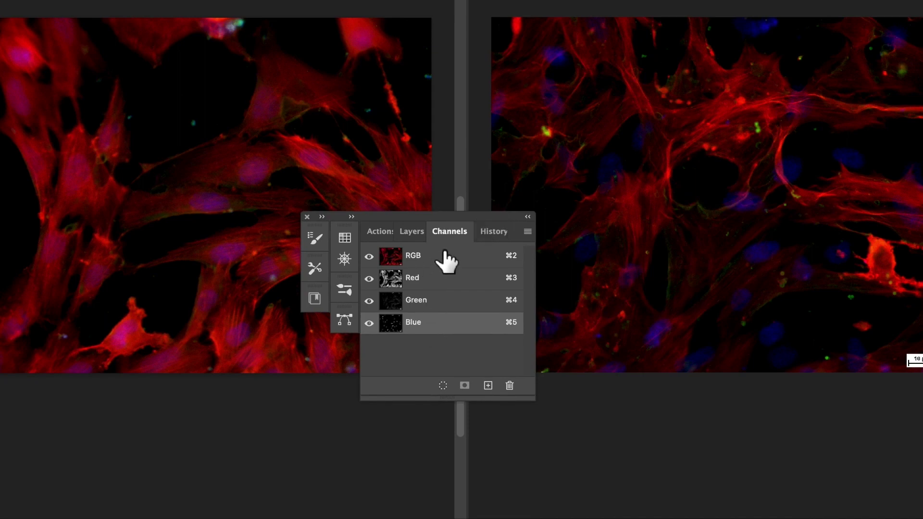
pyautogui.click(369, 301)
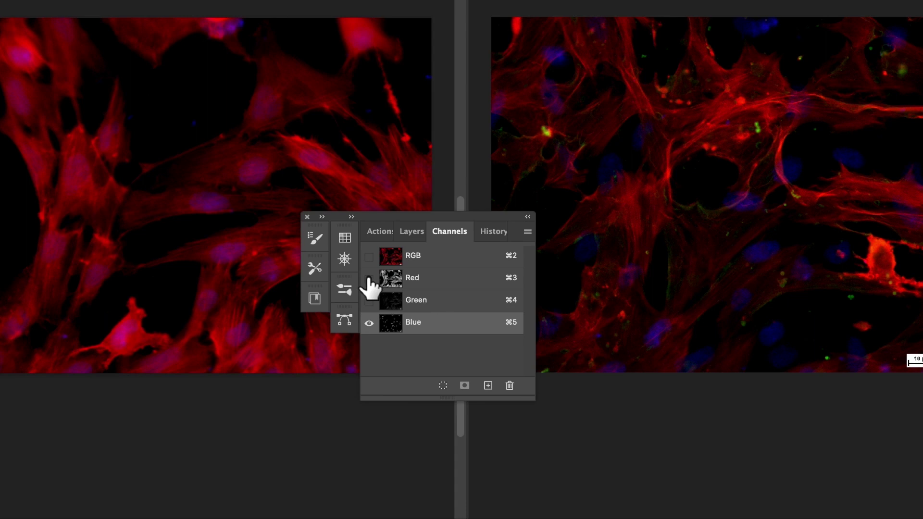
pyautogui.click(368, 278)
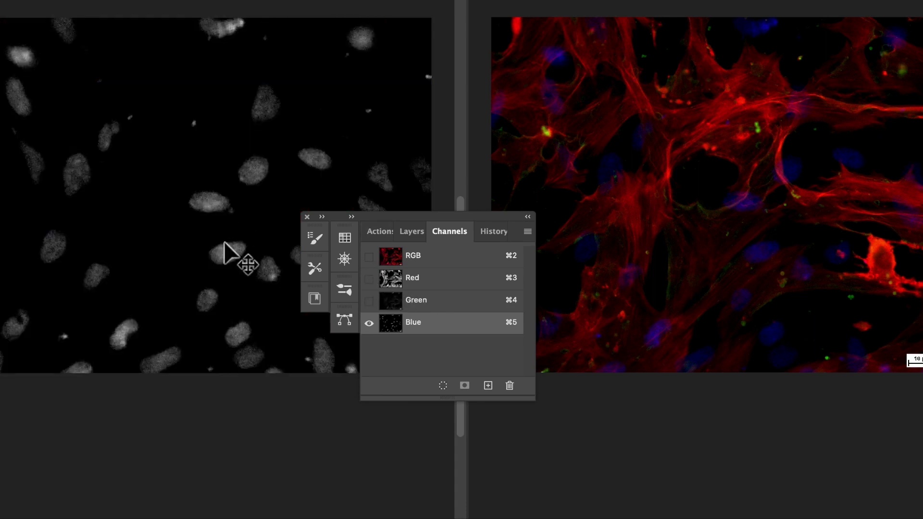
pyautogui.click(627, 239)
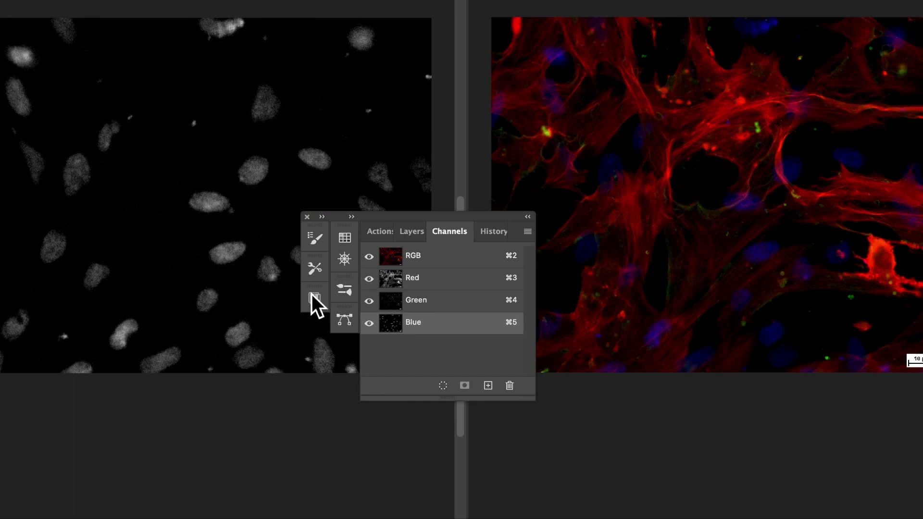
pyautogui.click(368, 279)
pyautogui.click(369, 301)
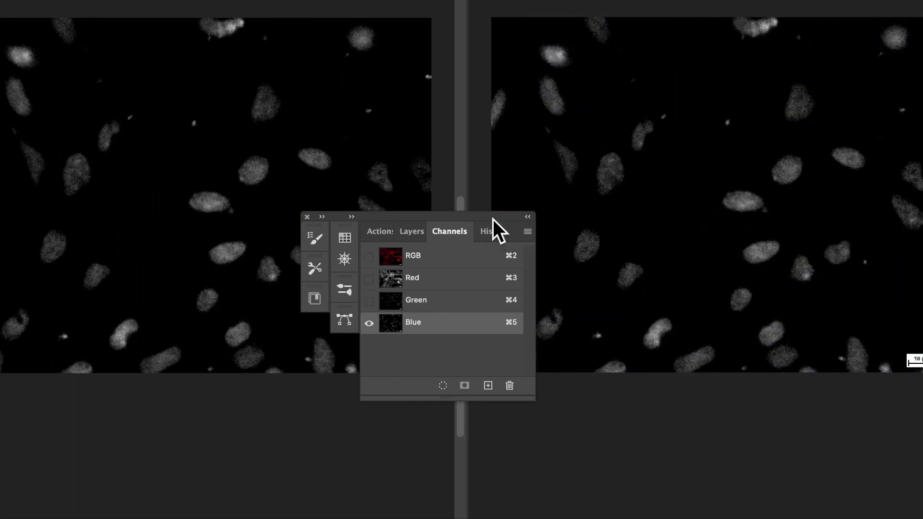
pyautogui.moveTo(492, 219); pyautogui.dragTo(495, 418)
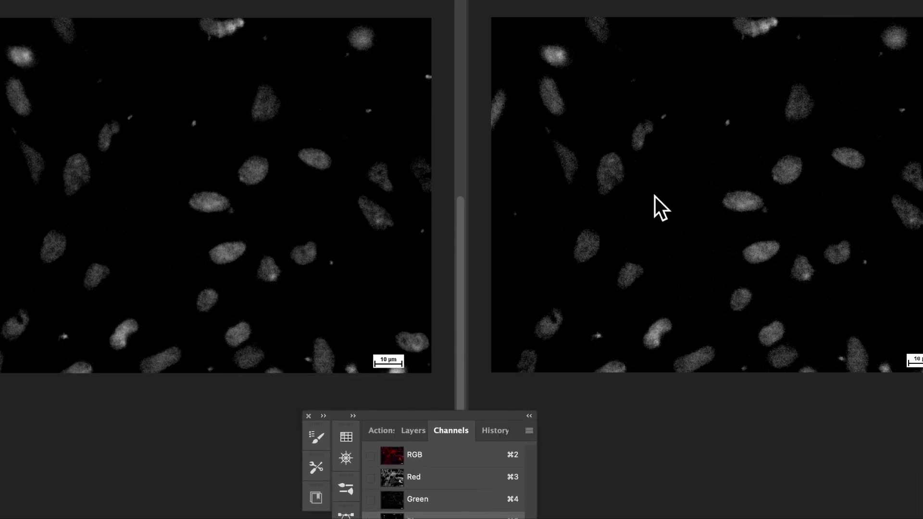
pyautogui.click(371, 455)
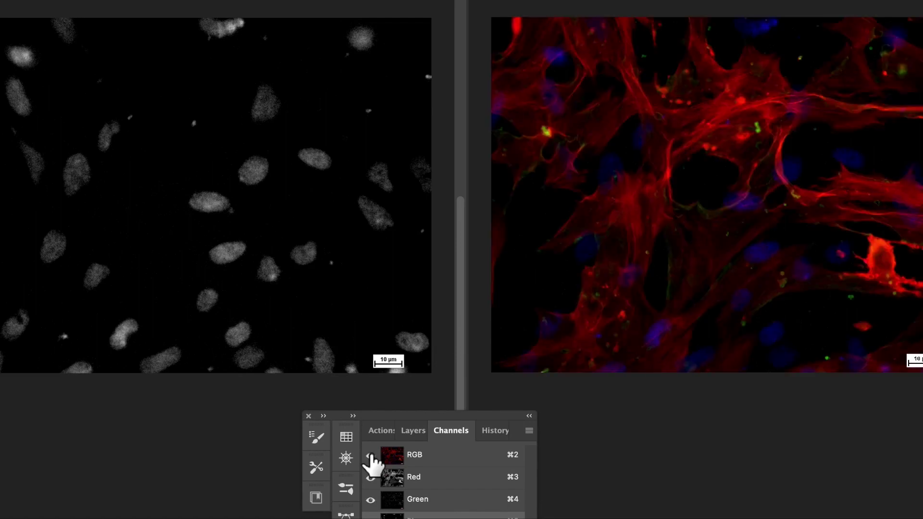
pyautogui.click(366, 274)
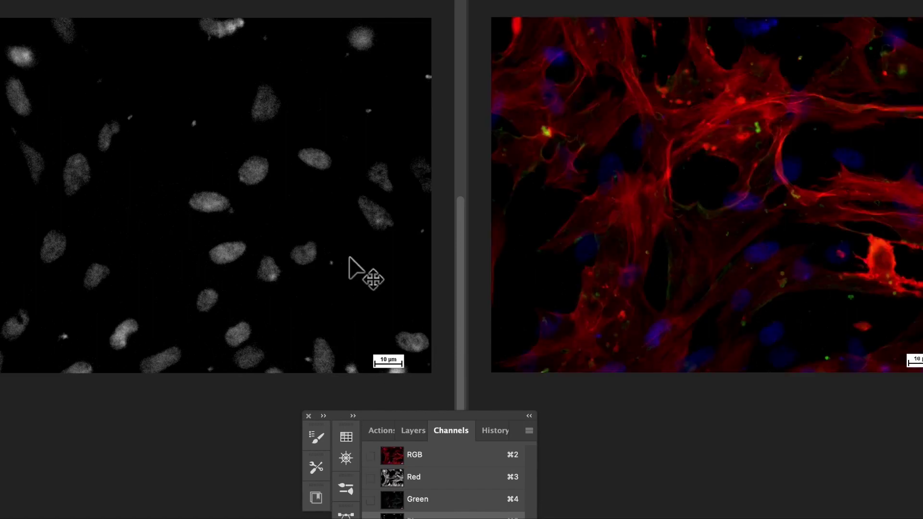
pyautogui.click(370, 455)
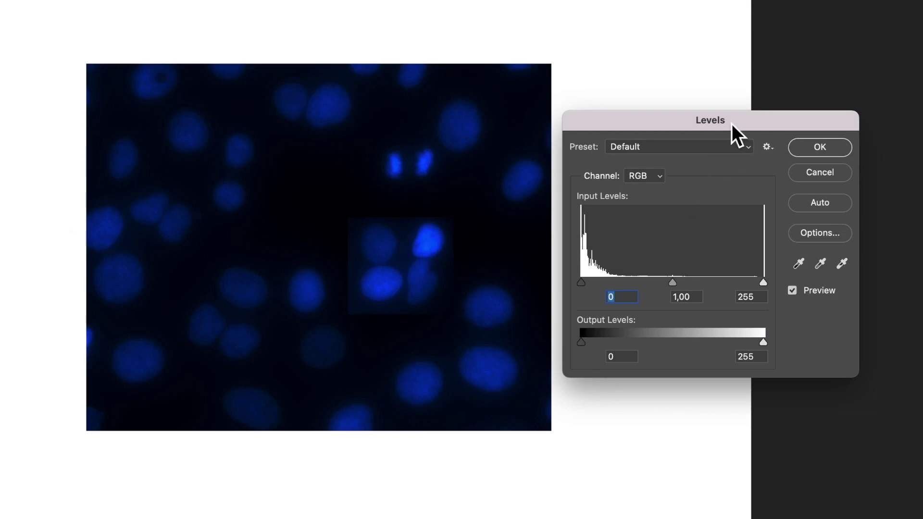
# - Brighten the nuclei image's midtones to reveal the pasted patch, then darken them back
pyautogui.moveTo(673, 284); pyautogui.dragTo(608, 286)
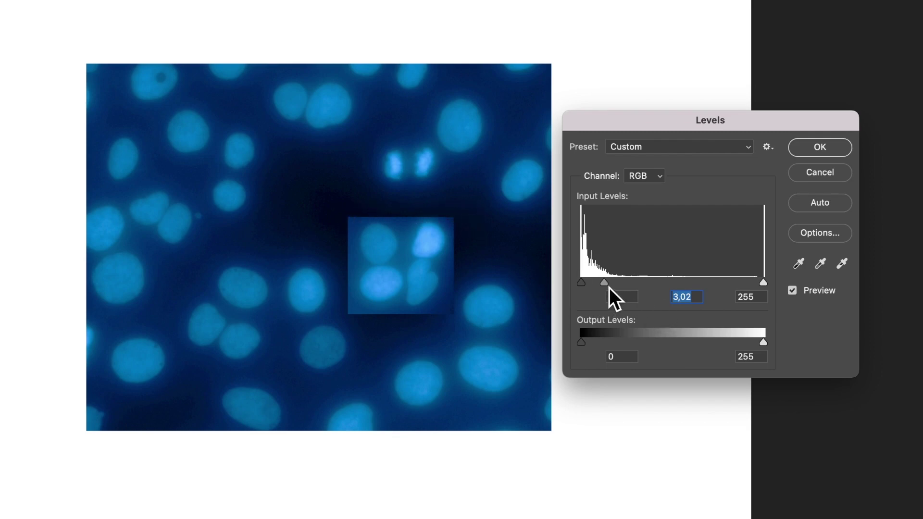
pyautogui.moveTo(609, 288); pyautogui.dragTo(667, 287)
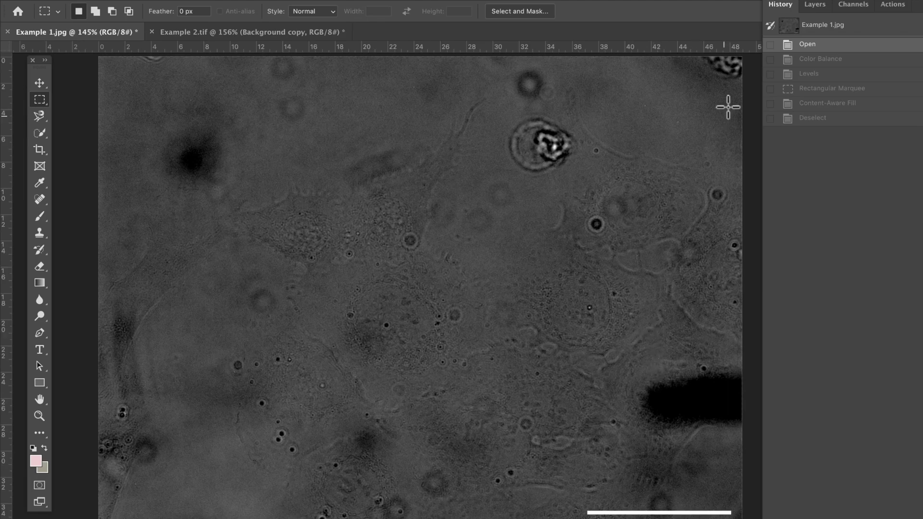
# - Return to the Levels history state and draw a rectangular selection around the lower-right dark blob
pyautogui.click(809, 75)
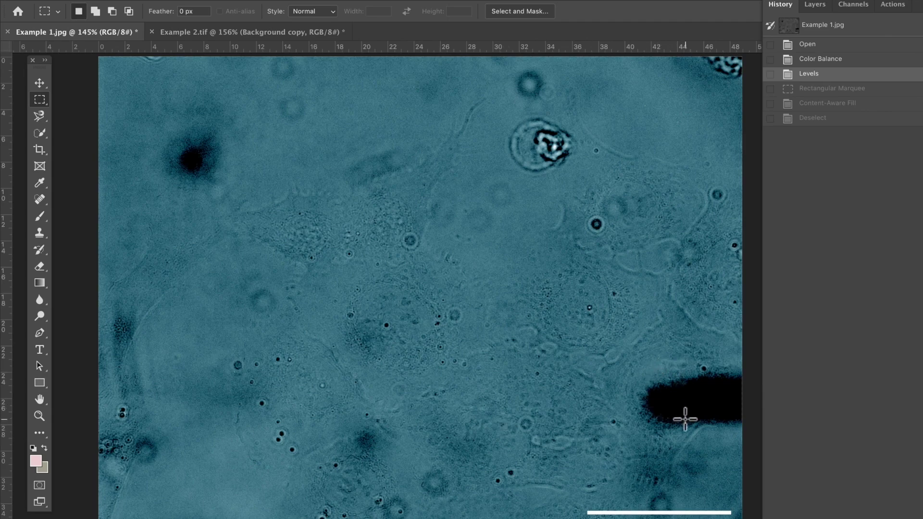
pyautogui.click(42, 107)
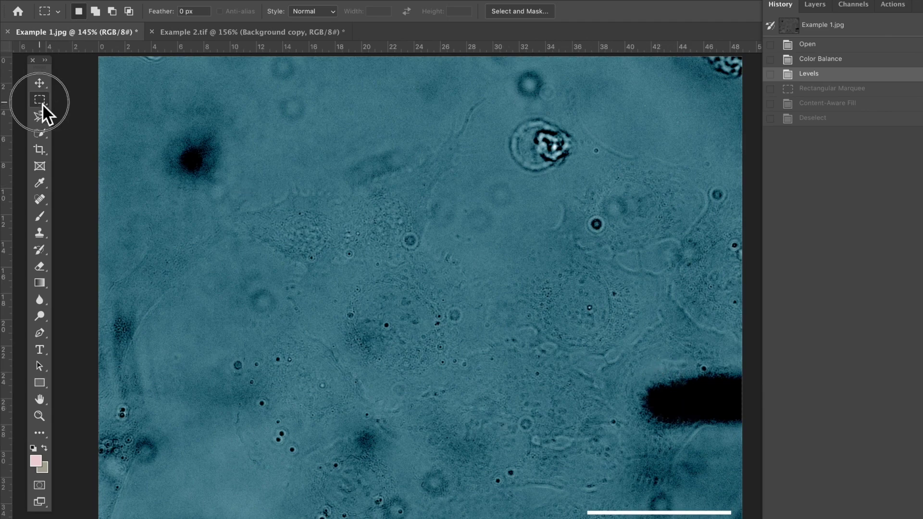
pyautogui.click(43, 105)
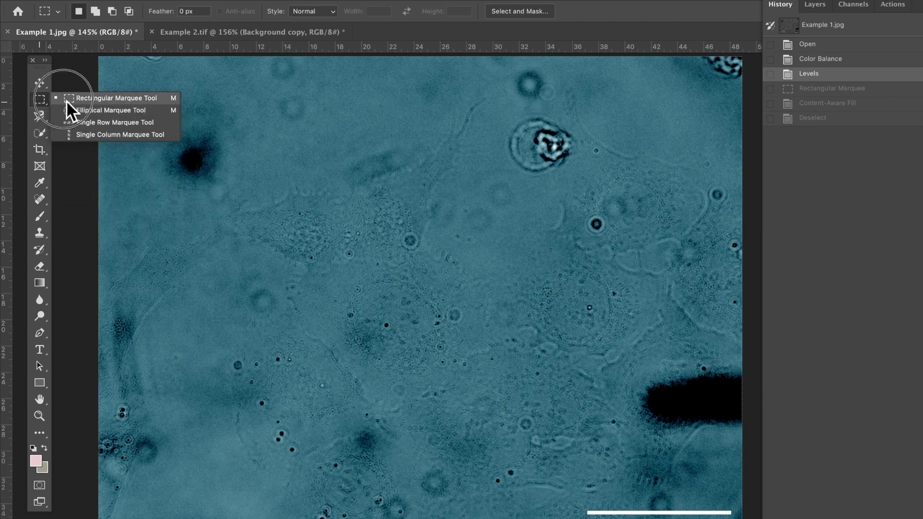
pyautogui.click(88, 99)
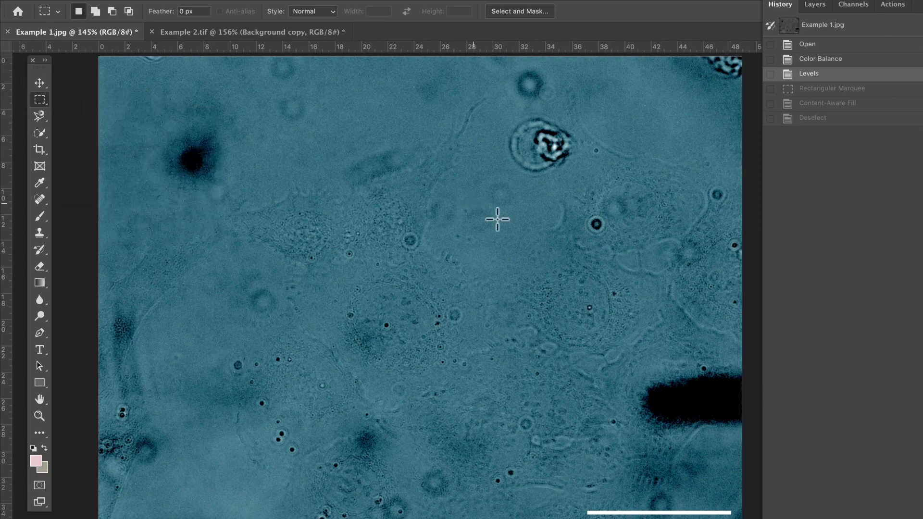
pyautogui.moveTo(740, 358); pyautogui.dragTo(610, 446)
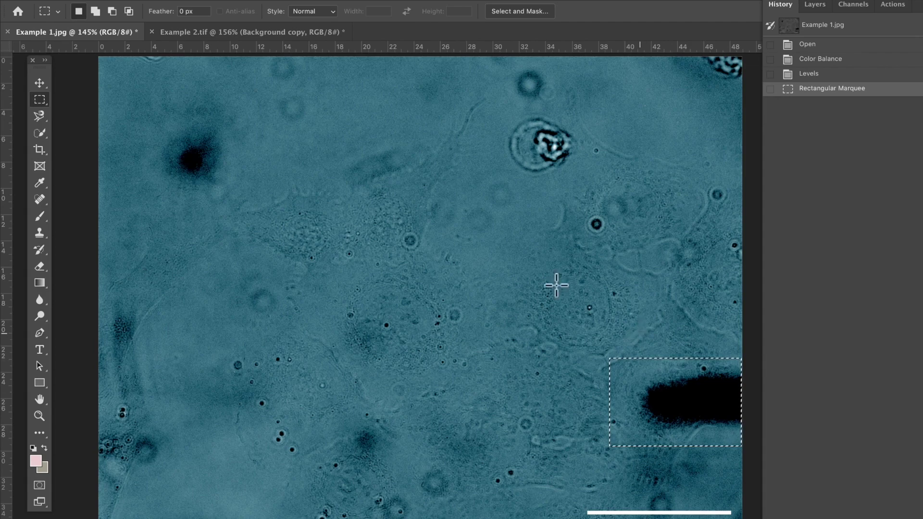
pyautogui.click(156, 1)
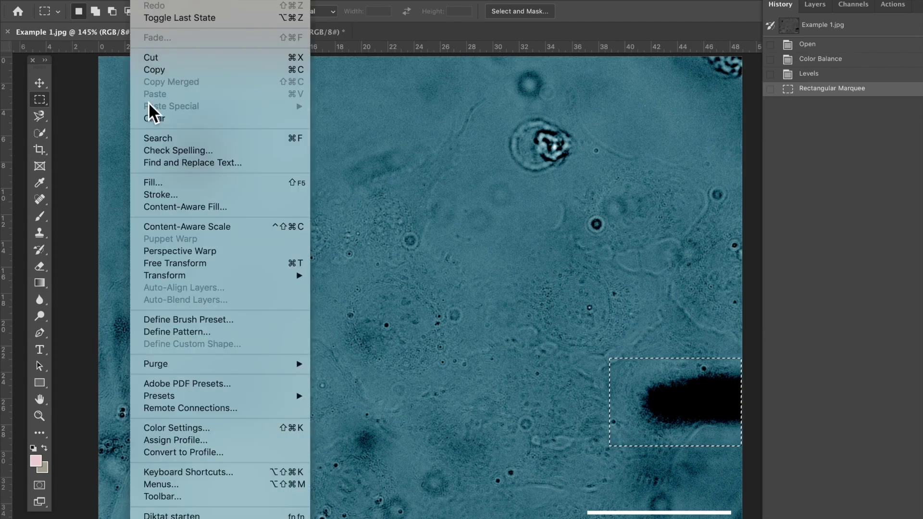
# - Apply Content-Aware Fill to the bottom-right selection after previewing the green sampling area
pyautogui.click(154, 208)
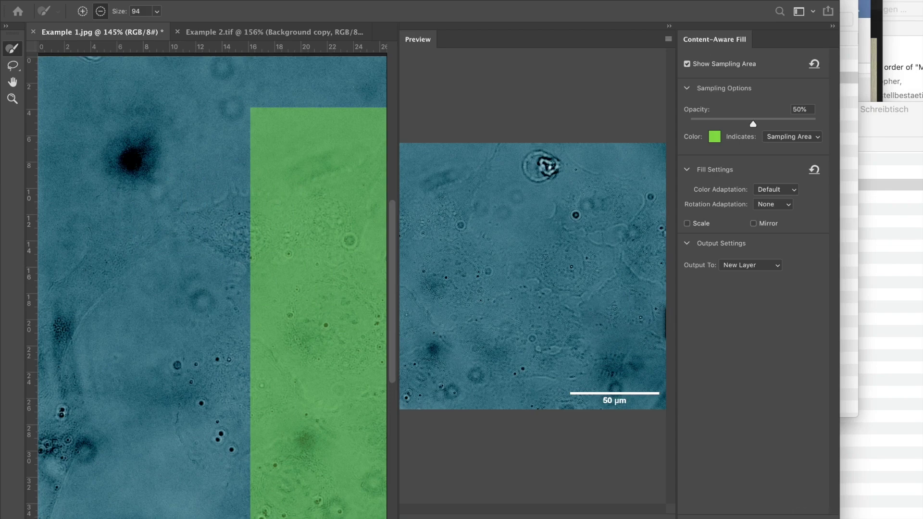
pyautogui.press('Return')
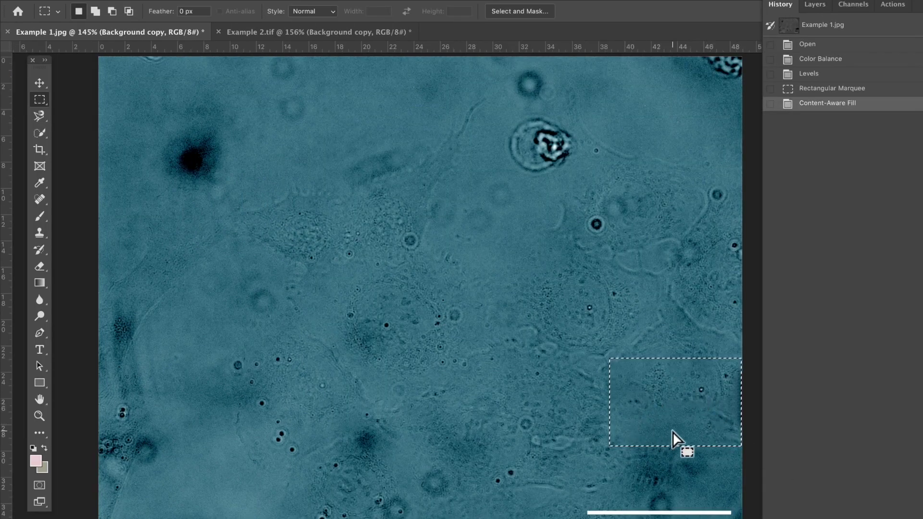
# - Deselect the filled patch and zoom in and back out to inspect the retouched area
pyautogui.click(566, 434)
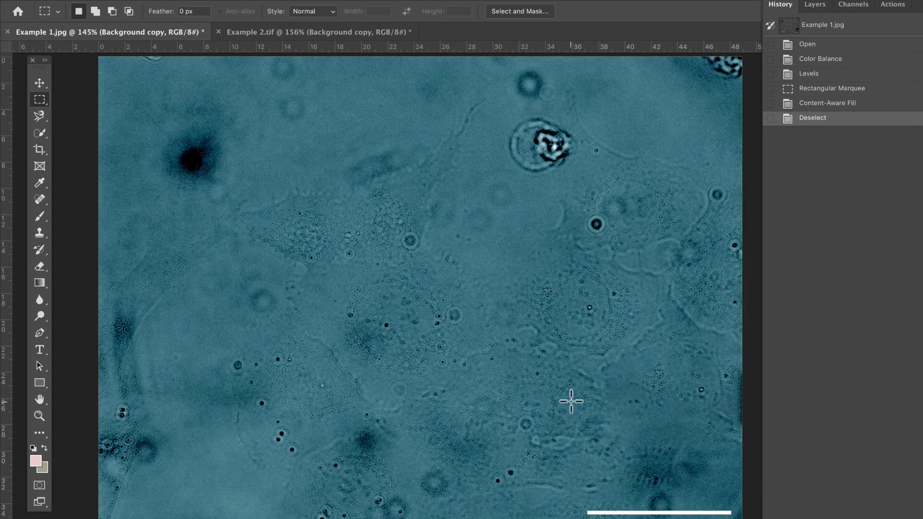
pyautogui.scroll(5, 571, 401)
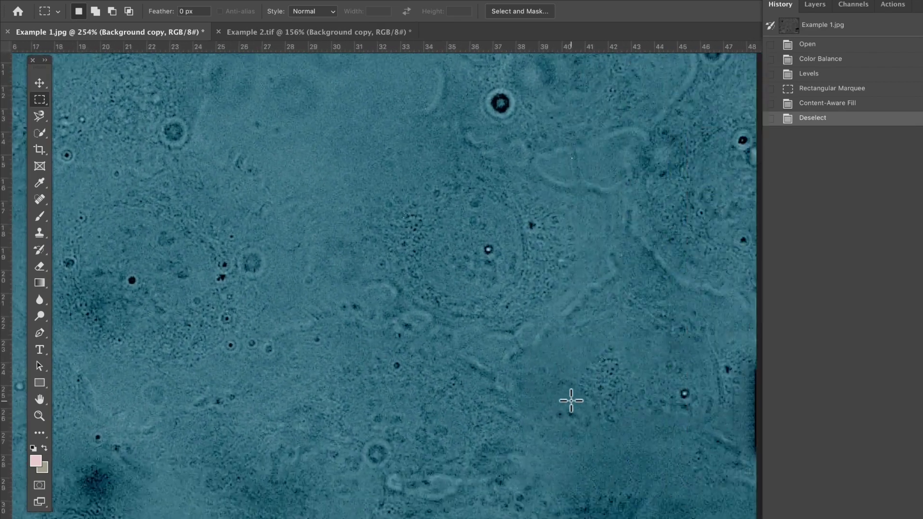
pyautogui.hscroll(2, 571, 400)
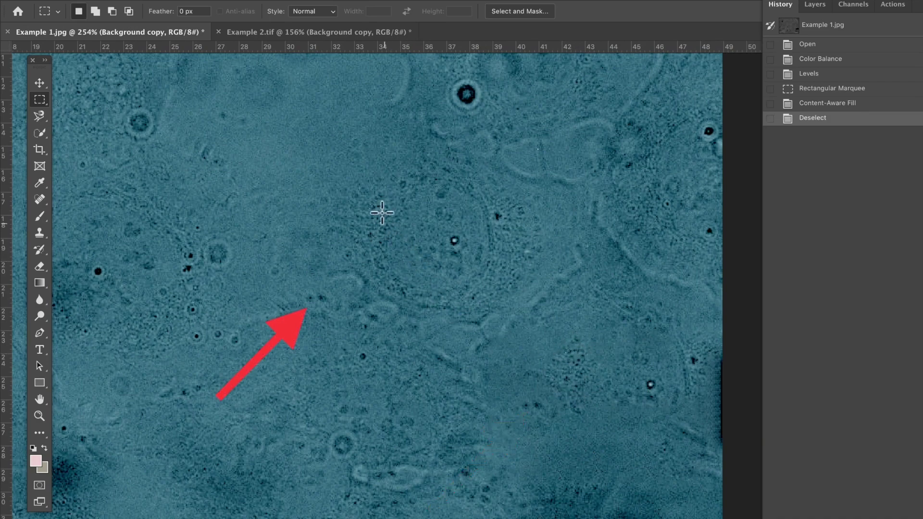
pyautogui.scroll(-5, 393, 383)
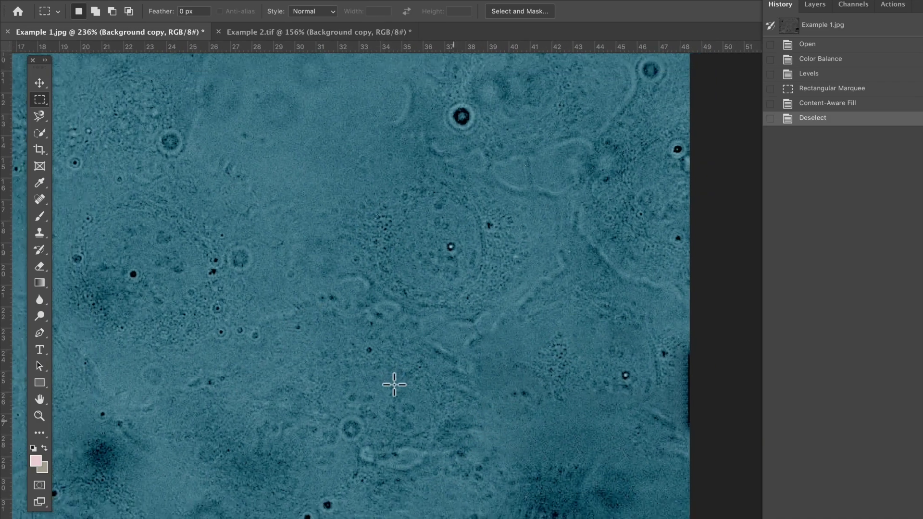
pyautogui.scroll(-2, 394, 385)
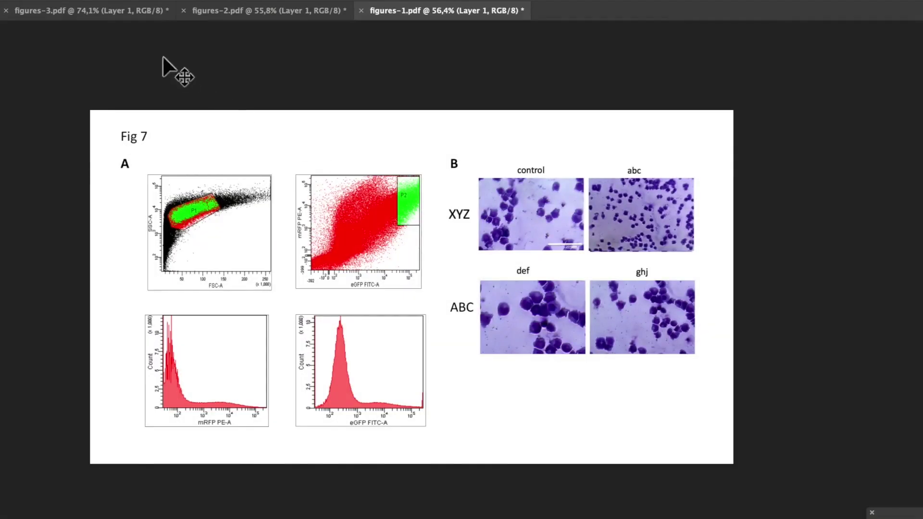
# - Bring figures-1's Fig 7 forward and tile the documents with Window > Arrange > 2-up Vertical
pyautogui.click(65, 9)
pyautogui.click(246, 13)
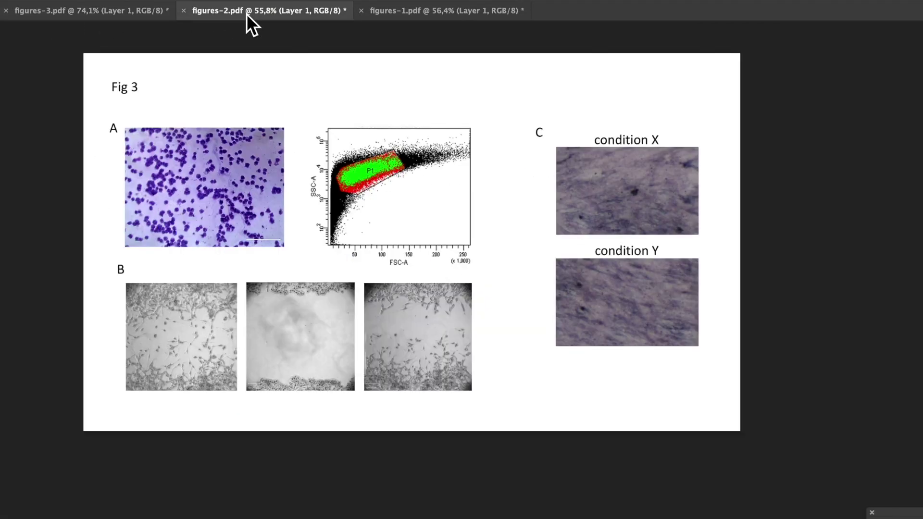
pyautogui.click(417, 18)
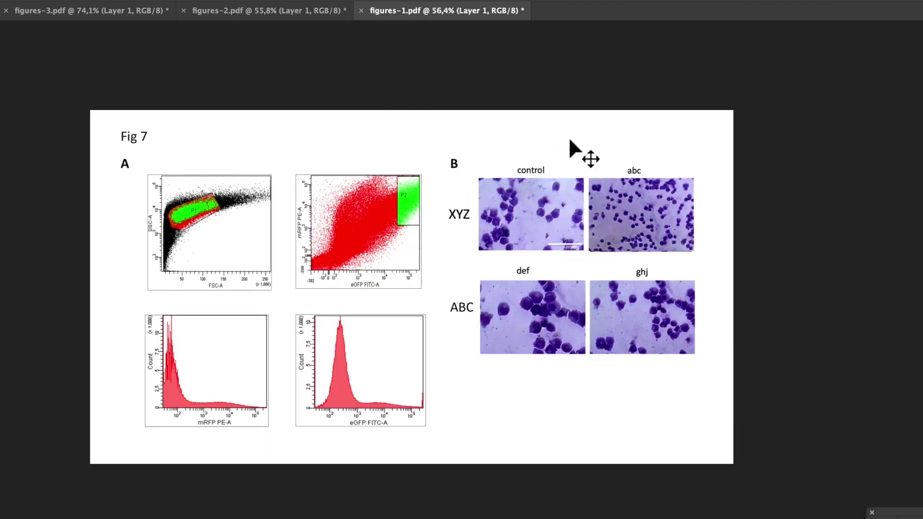
pyautogui.click(457, 1)
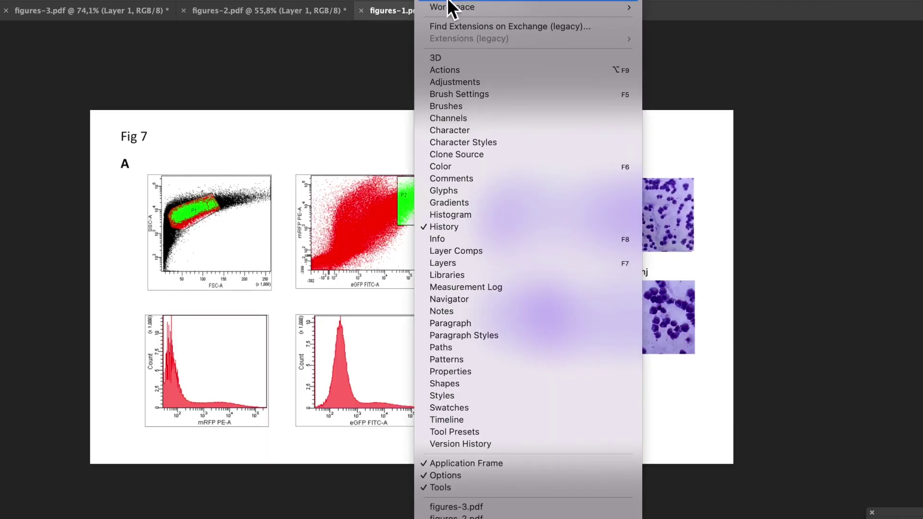
pyautogui.moveTo(451, 9)
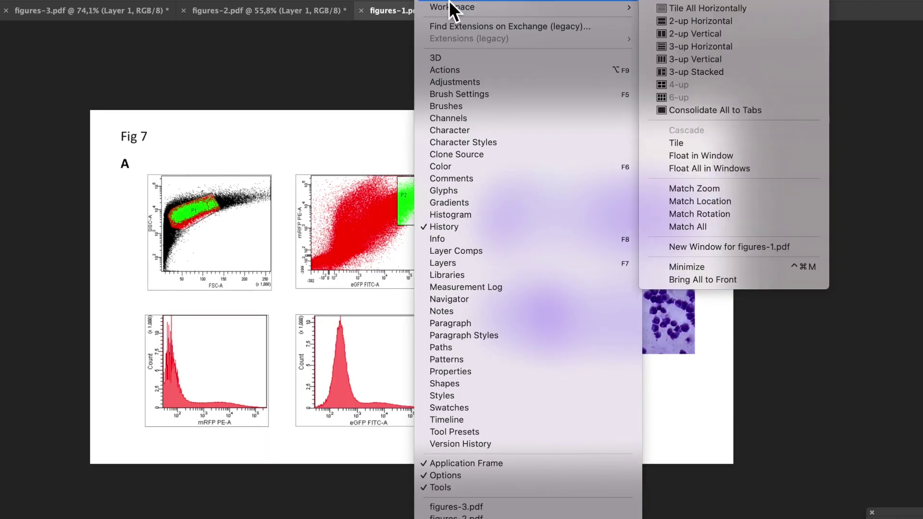
pyautogui.click(697, 33)
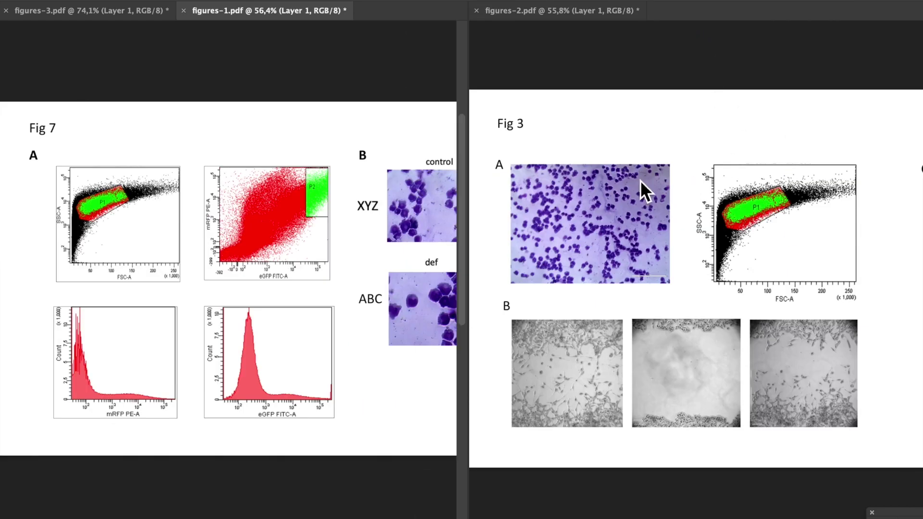
# - Zoom in and pan across the figures in the side-by-side panes
pyautogui.scroll(2, 283, 156)
pyautogui.hscroll(10, 283, 156)
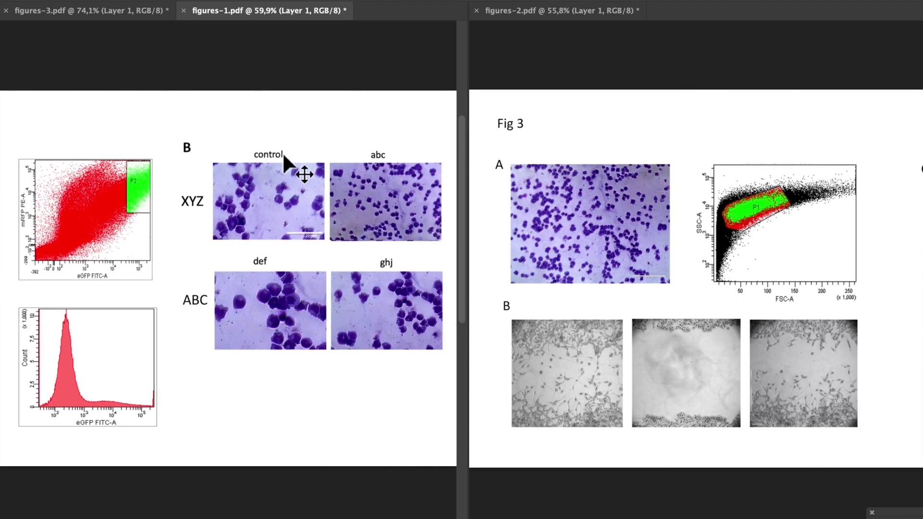
pyautogui.scroll(3, 276, 133)
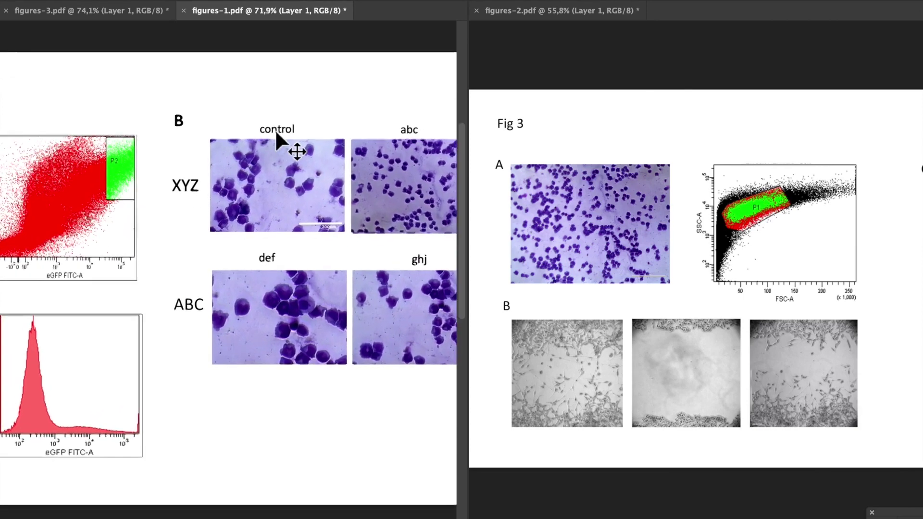
pyautogui.hscroll(5, 276, 133)
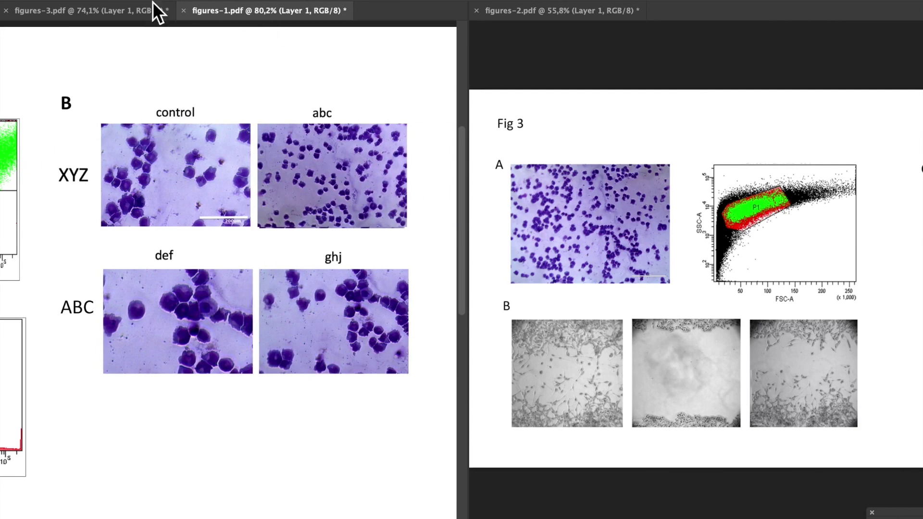
# - Show figures-3's Fig 1 panel A in the left pane and pan it into view
pyautogui.click(96, 13)
pyautogui.hscroll(-2, 228, 241)
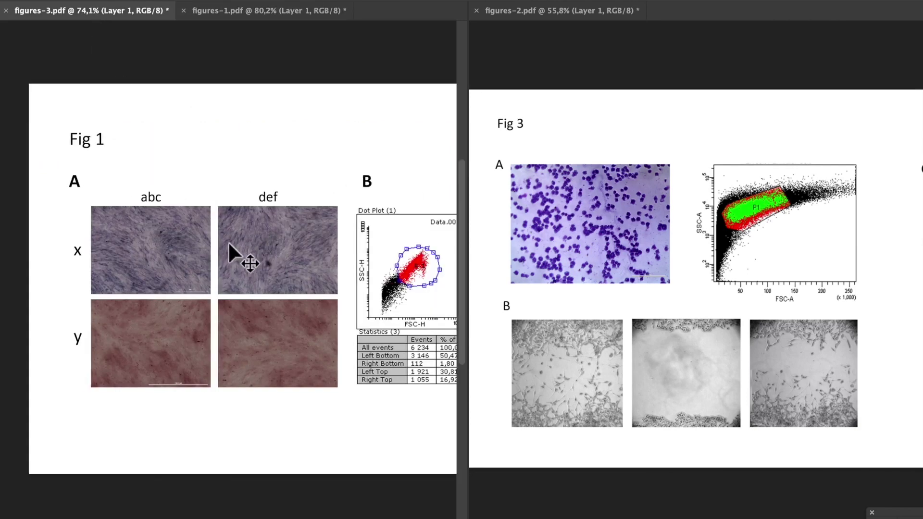
pyautogui.hscroll(-6, 702, 251)
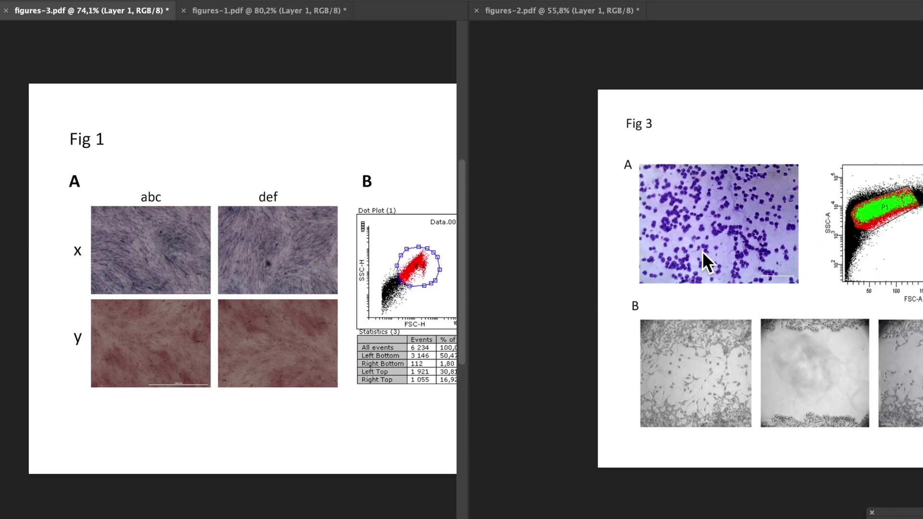
pyautogui.hscroll(20, 703, 252)
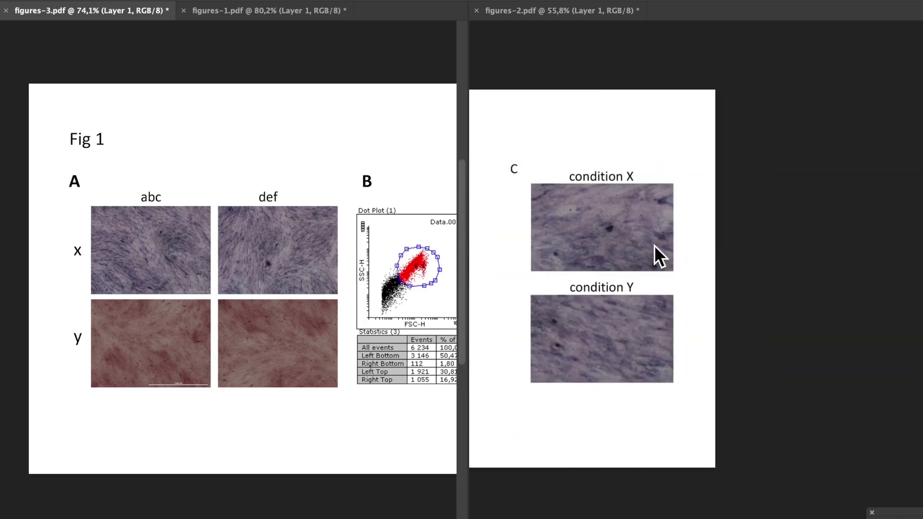
# - Enlarge Fig 3's condition X and Y images on the right, then realign Fig 1 on the left
pyautogui.click(654, 245)
pyautogui.scroll(2, 650, 235)
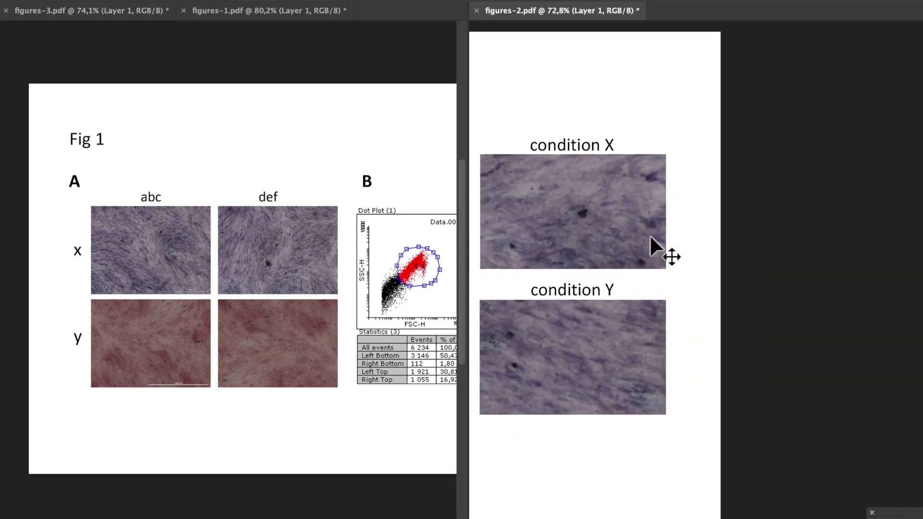
pyautogui.scroll(1, 650, 235)
pyautogui.click(258, 210)
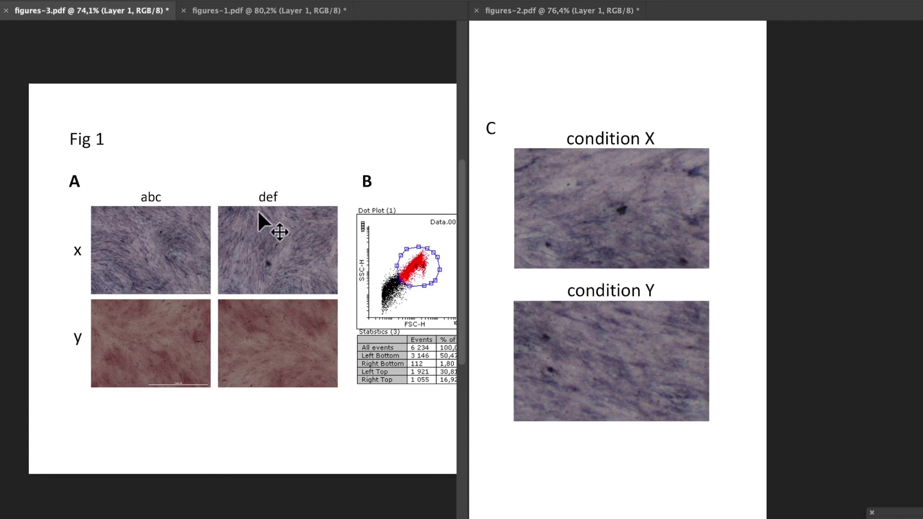
pyautogui.scroll(3, 258, 196)
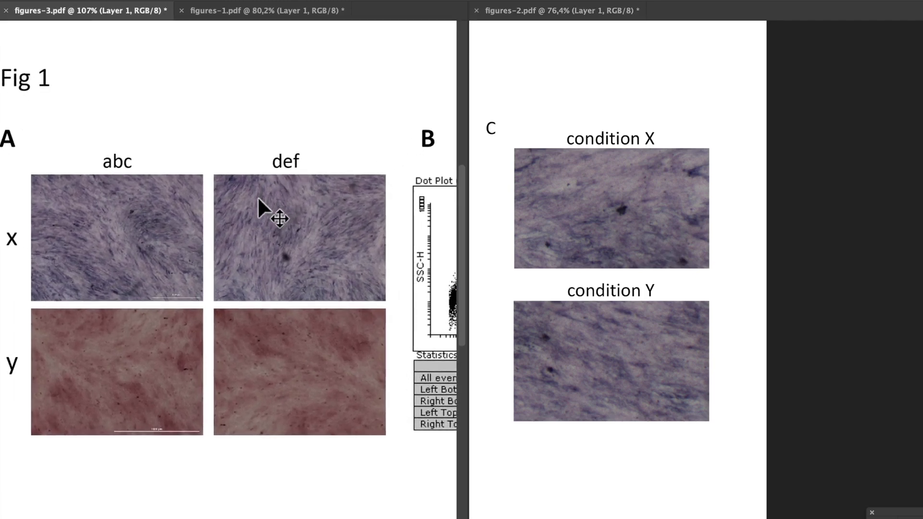
pyautogui.hscroll(-2, 258, 196)
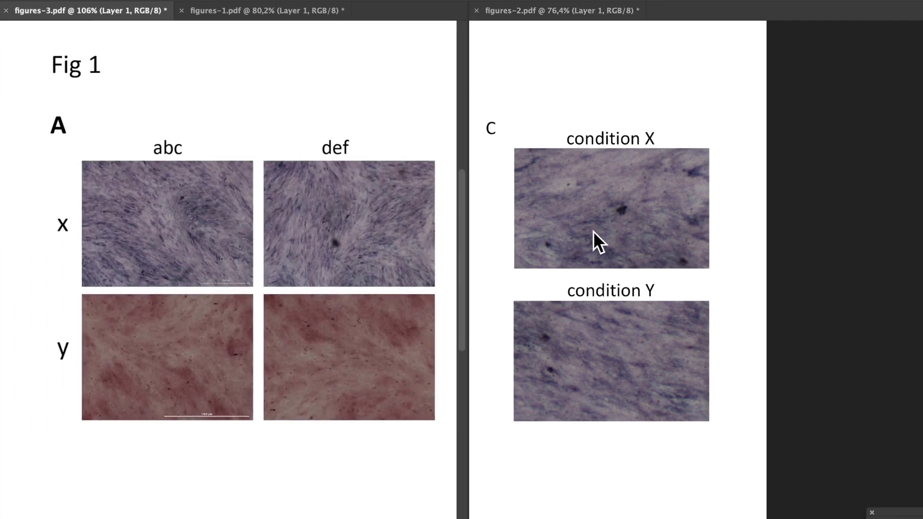